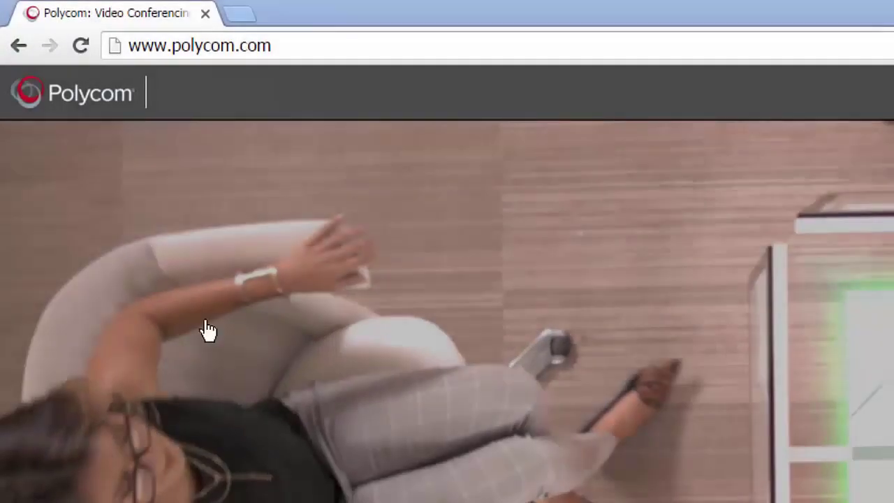
# Go to 10.233.6.248 and enter the admin username and password on the login page.
pyautogui.click(275, 54)
pyautogui.write('10.233.6.')
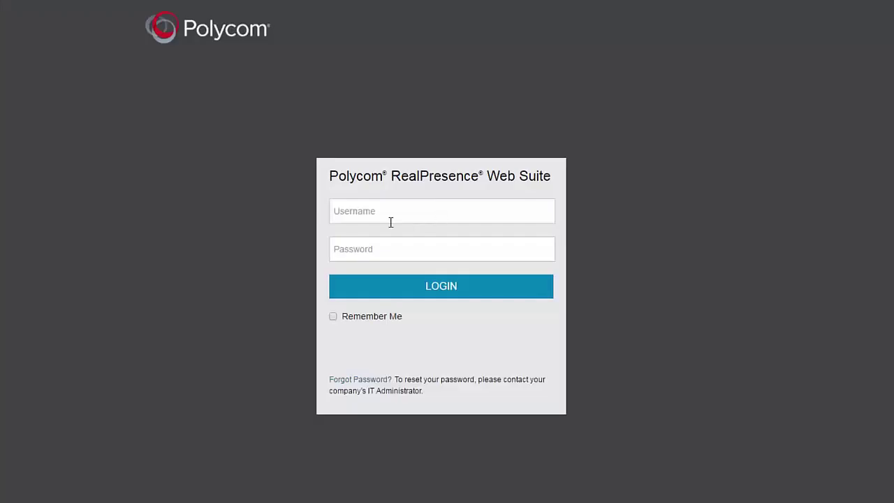
pyautogui.click(369, 206)
pyautogui.write('admin')
pyautogui.press('Tab')
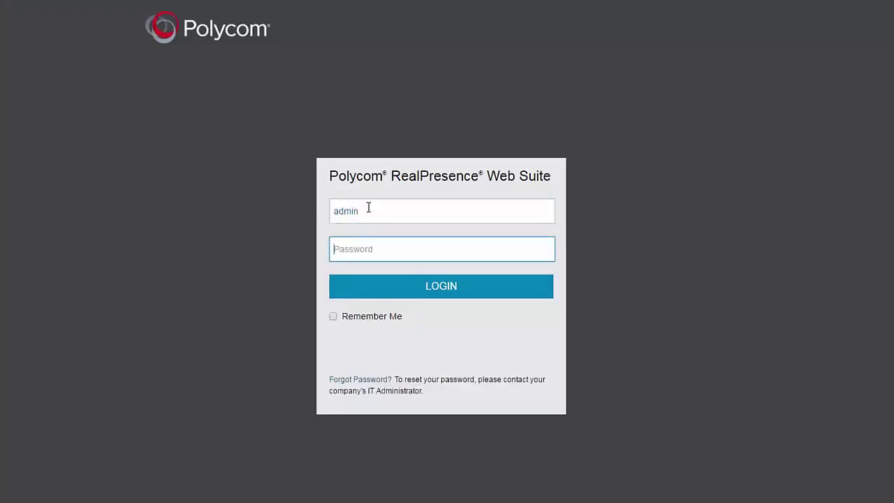
pyautogui.write('P')
# Log in and begin adding a new local user from User Management.
pyautogui.click(430, 295)
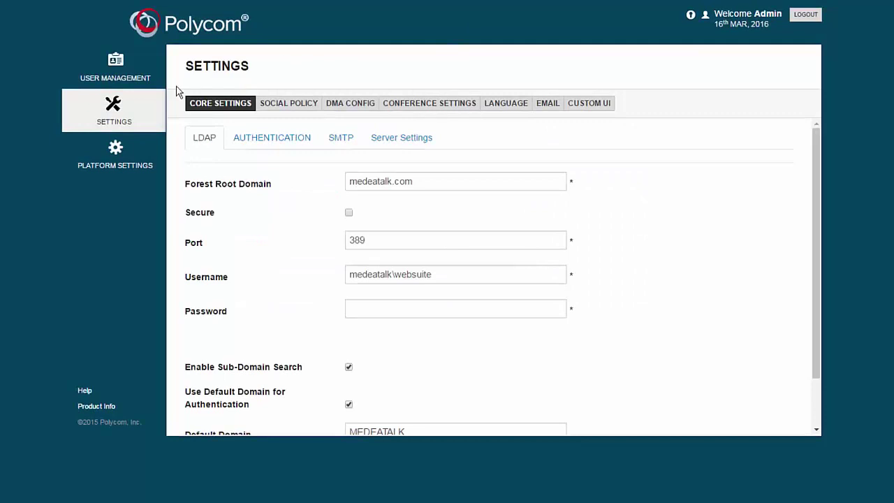
pyautogui.click(122, 81)
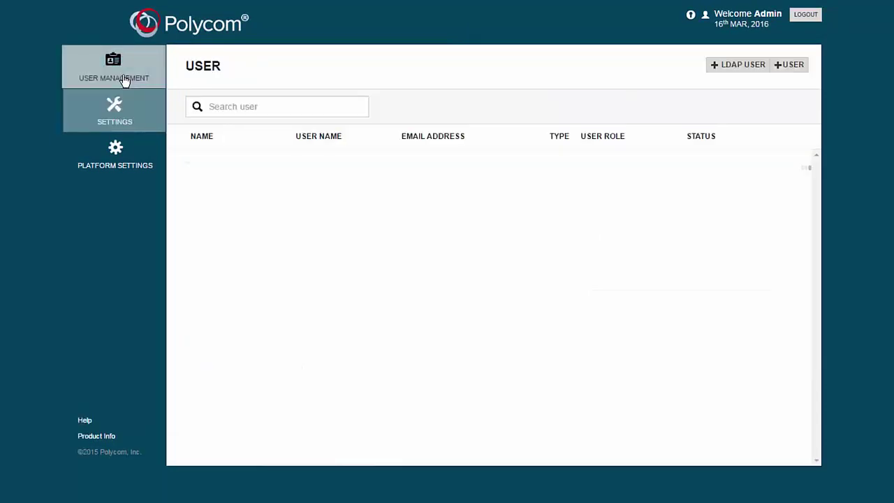
pyautogui.click(785, 69)
# Enter 'Test' as the new user's first name, last name and user name.
pyautogui.click(415, 141)
pyautogui.write('Test')
pyautogui.press('Tab')
pyautogui.write('Test')
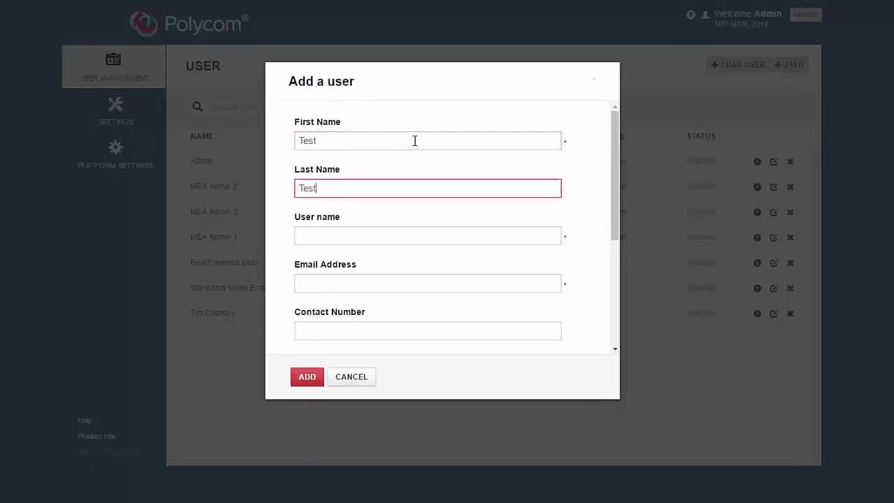
pyautogui.click(361, 238)
pyautogui.write('Test')
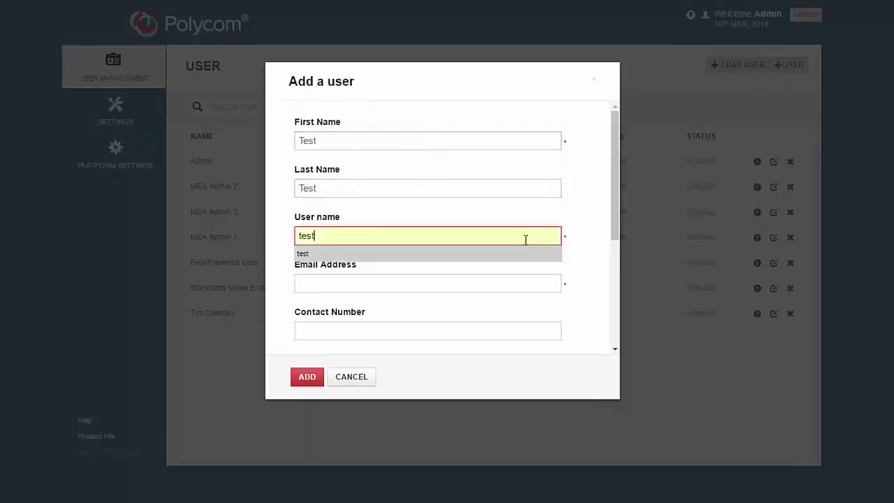
# Check the email field and the User Role choices, leaving the role as User.
pyautogui.scroll(-2, 615, 248)
pyautogui.moveTo(614, 248); pyautogui.dragTo(621, 283)
pyautogui.click(455, 194)
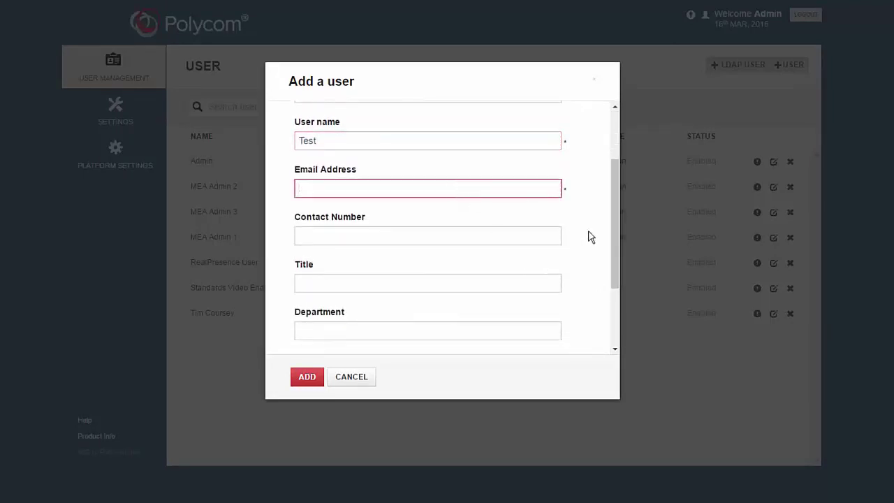
pyautogui.moveTo(614, 252); pyautogui.dragTo(484, 320)
pyautogui.click(393, 323)
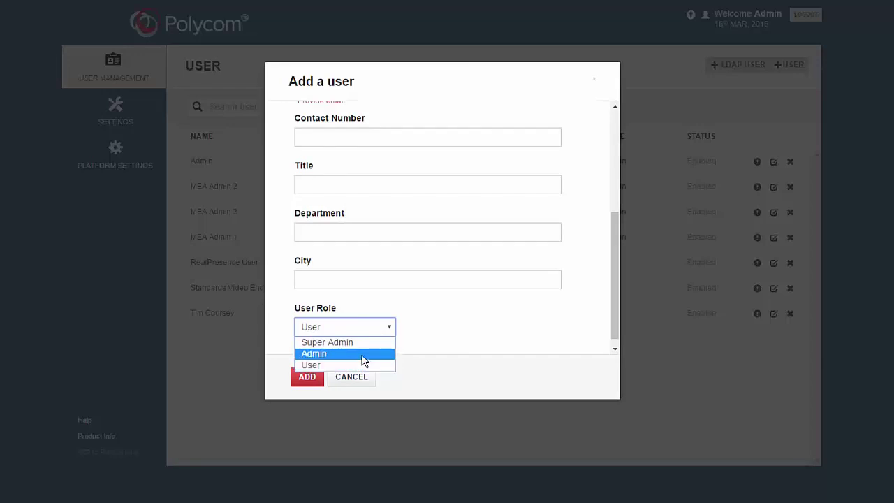
pyautogui.click(485, 332)
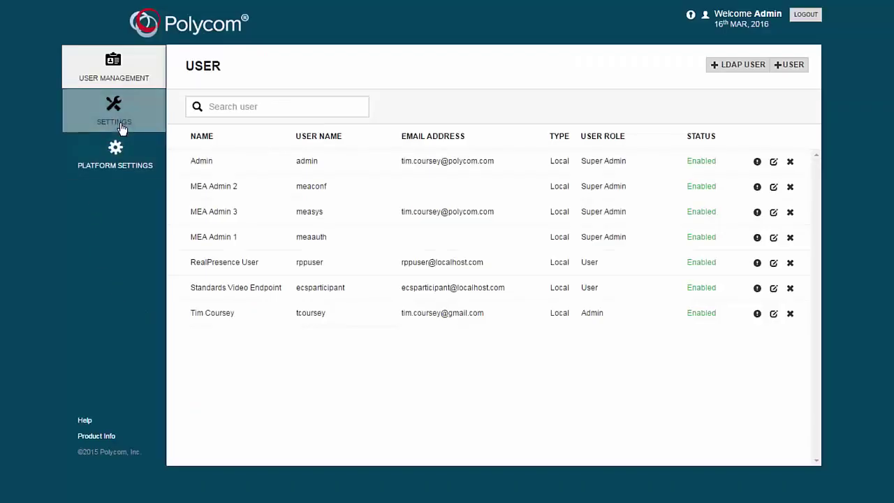
# Review the LDAP, SMTP and Server Settings tabs of the portal settings.
pyautogui.click(122, 127)
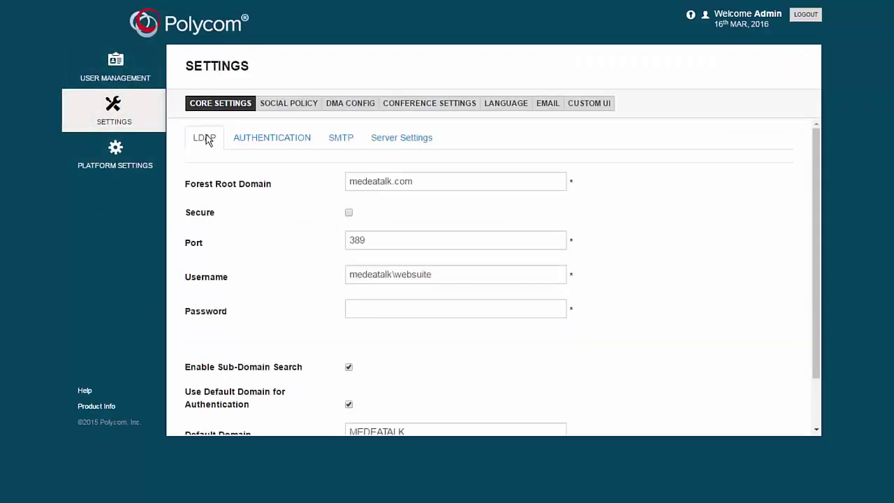
pyautogui.click(341, 145)
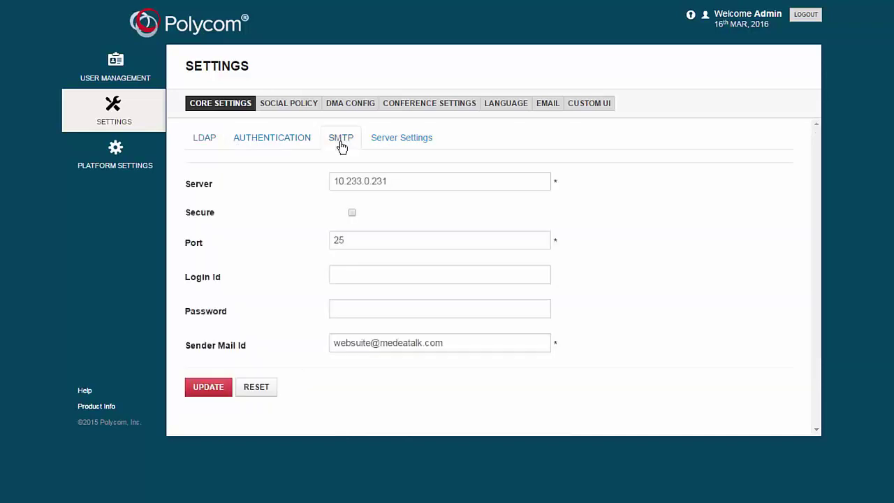
pyautogui.click(387, 146)
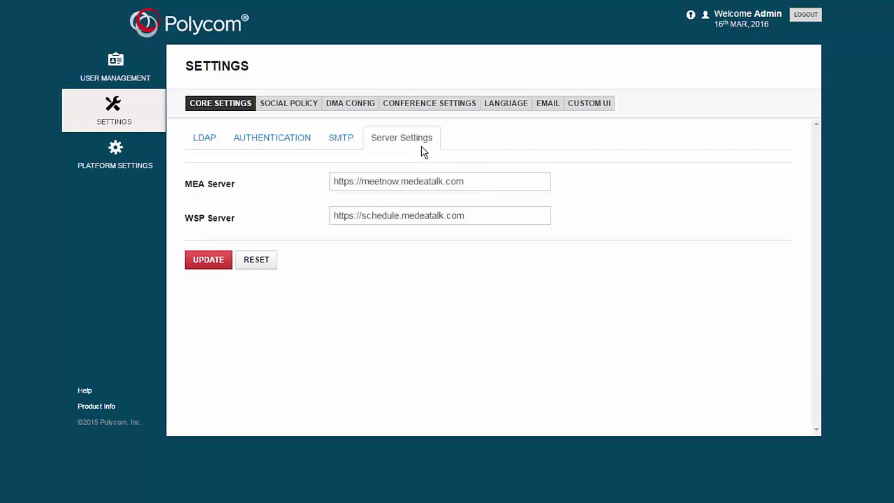
# Expand the dma server's DMA configuration and inspect Pool Order and Template, leaving both unchanged.
pyautogui.click(353, 106)
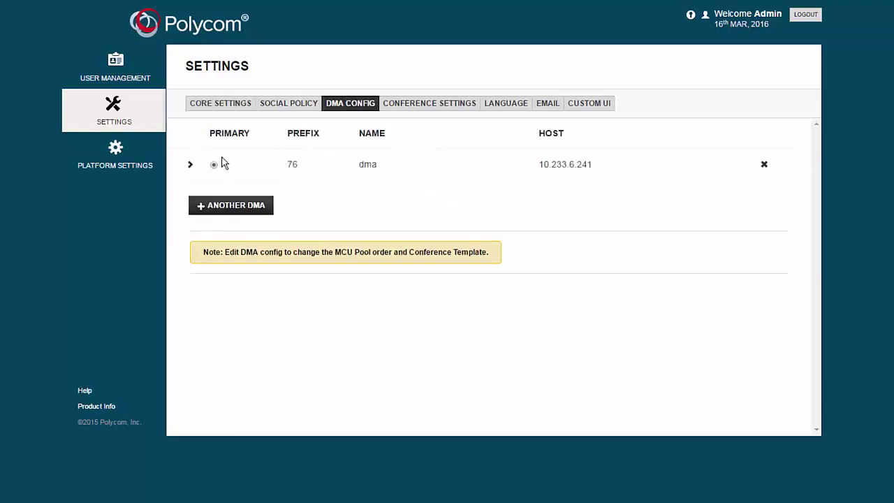
pyautogui.click(190, 165)
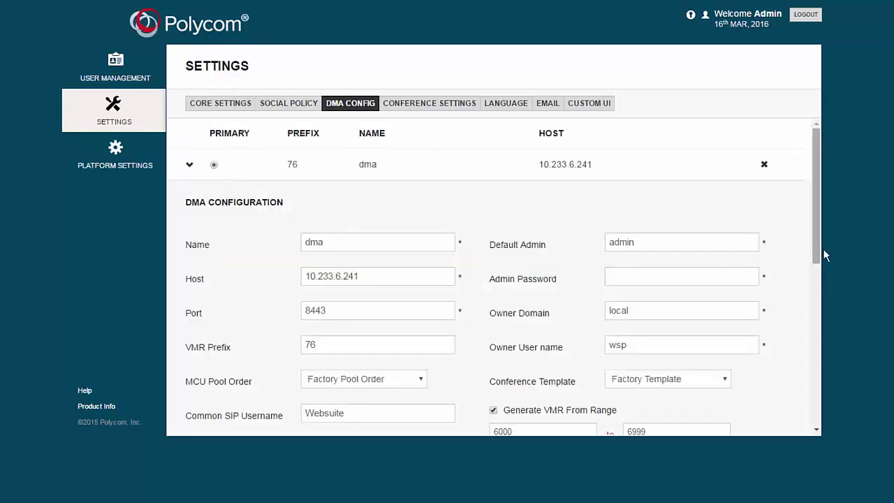
pyautogui.moveTo(816, 254); pyautogui.dragTo(821, 293)
pyautogui.click(424, 282)
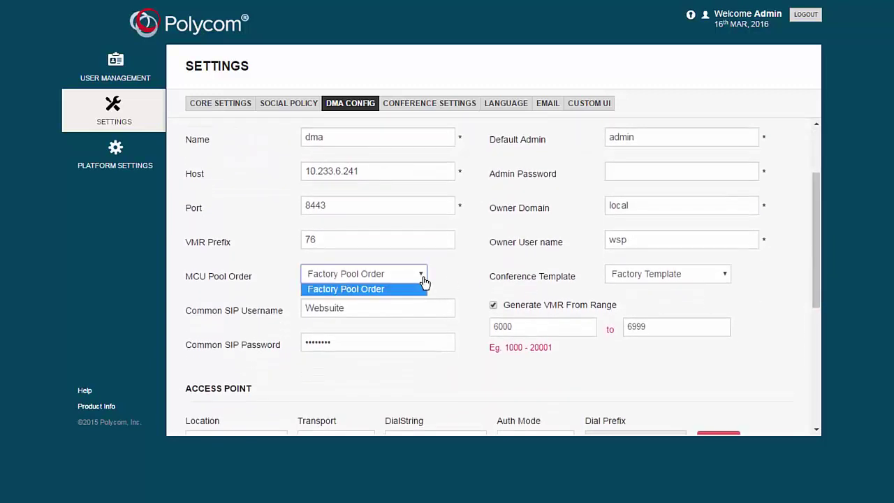
pyautogui.click(424, 282)
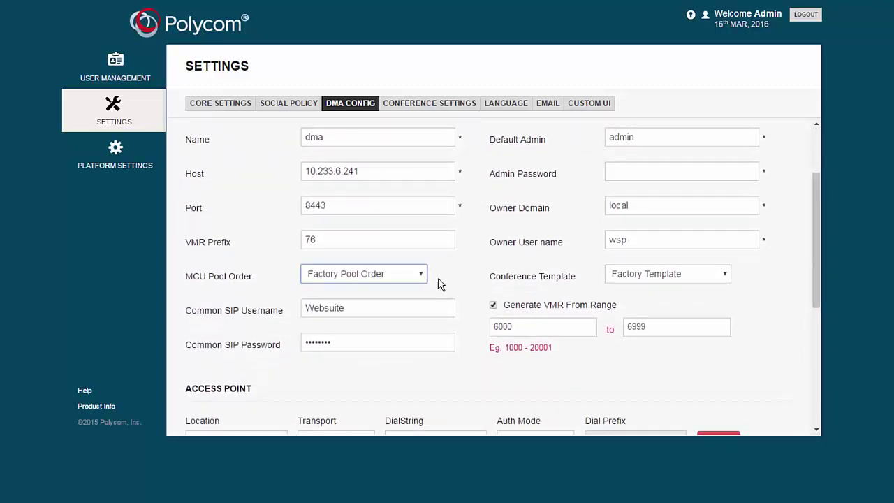
pyautogui.click(725, 281)
pyautogui.click(726, 280)
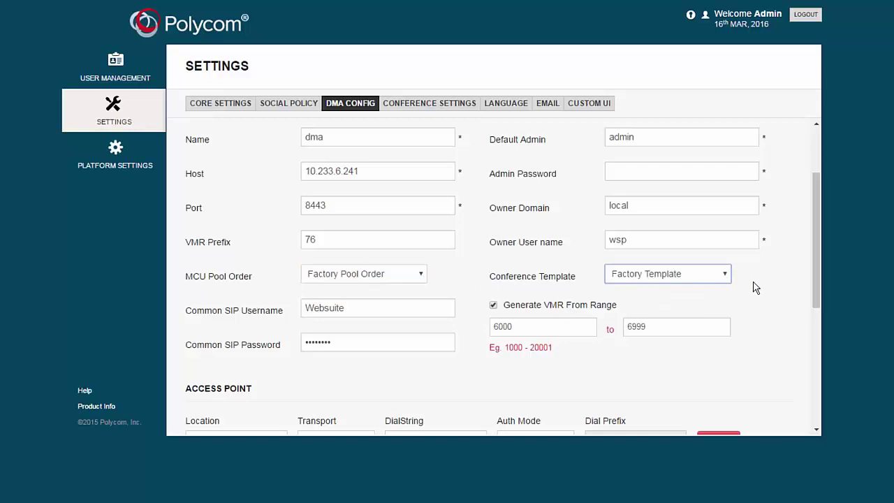
# Review Conference Settings, toggling Join Meeting off and back on, then view the email templates.
pyautogui.click(454, 112)
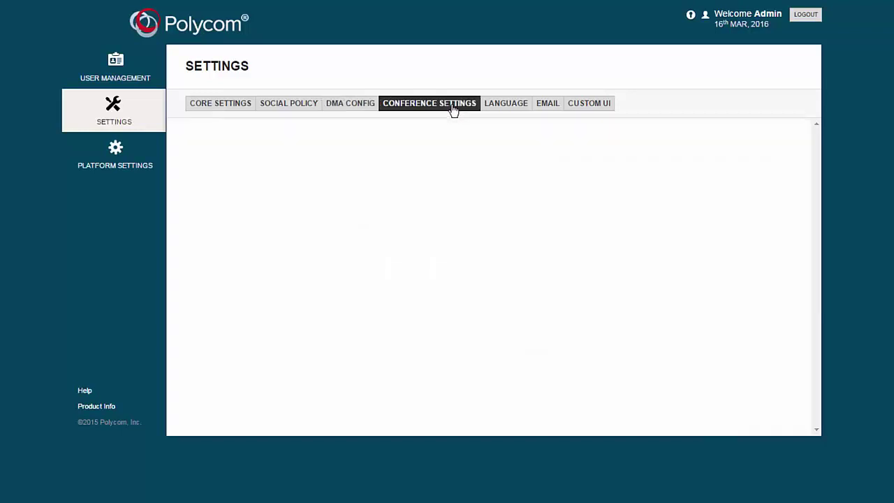
pyautogui.scroll(-1, 813, 256)
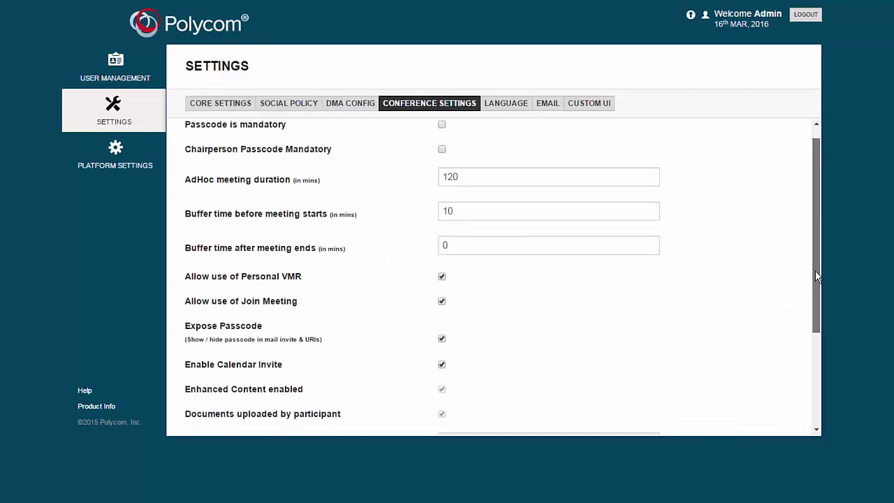
pyautogui.click(470, 157)
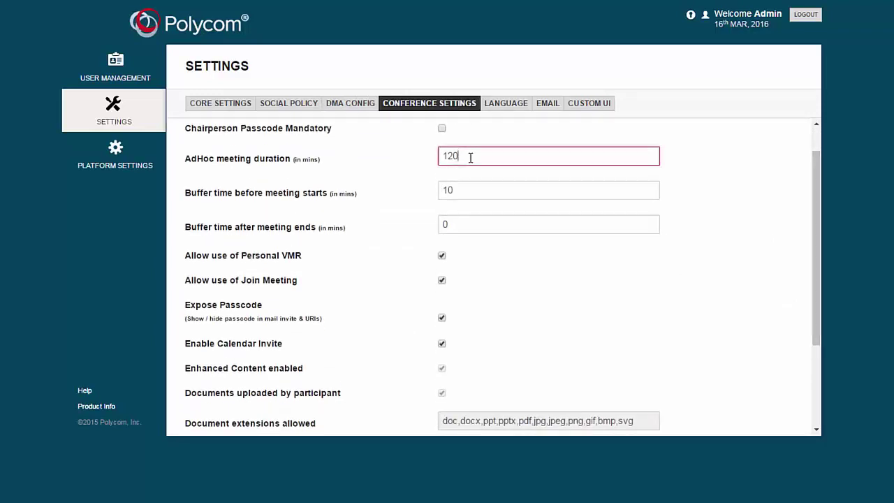
pyautogui.click(443, 256)
pyautogui.click(442, 283)
pyautogui.click(442, 282)
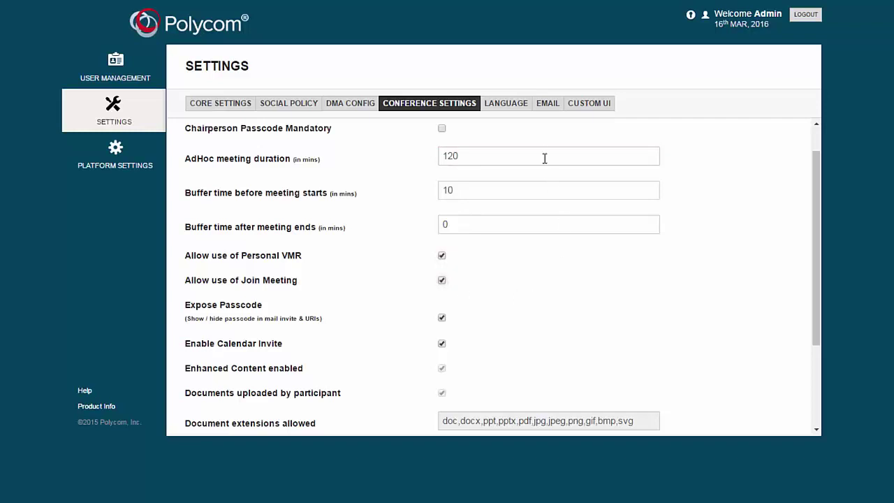
pyautogui.click(548, 109)
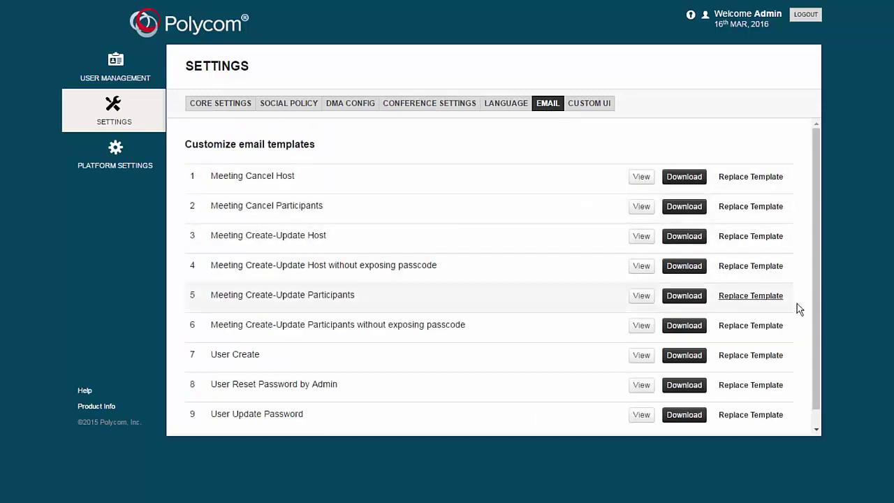
pyautogui.scroll(-1, 818, 323)
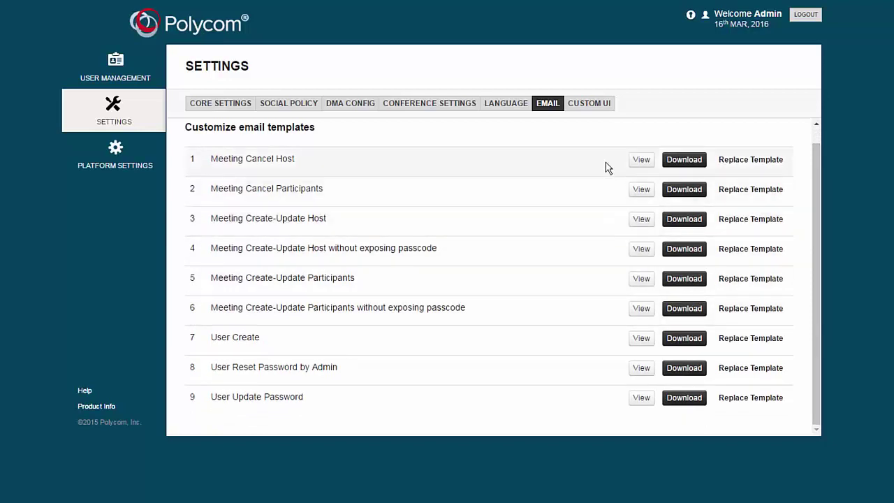
# In Custom UI, keep the Logo at Default and view the Notification Message settings.
pyautogui.click(588, 106)
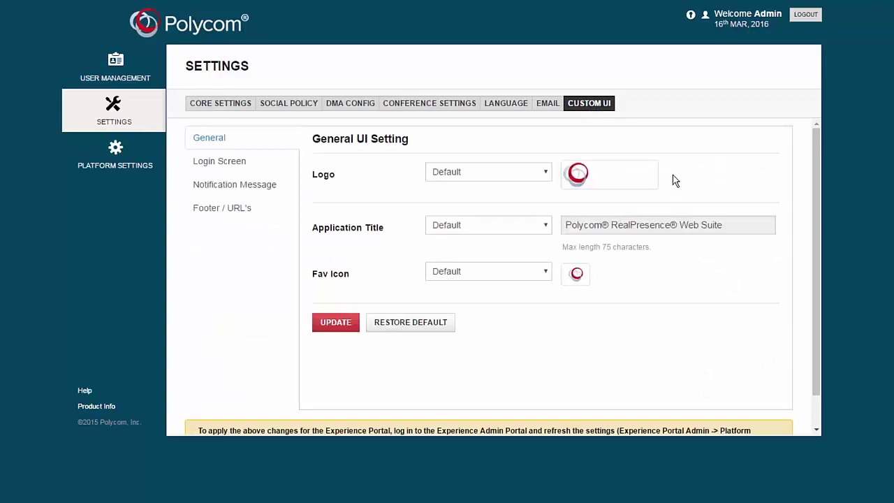
pyautogui.click(547, 178)
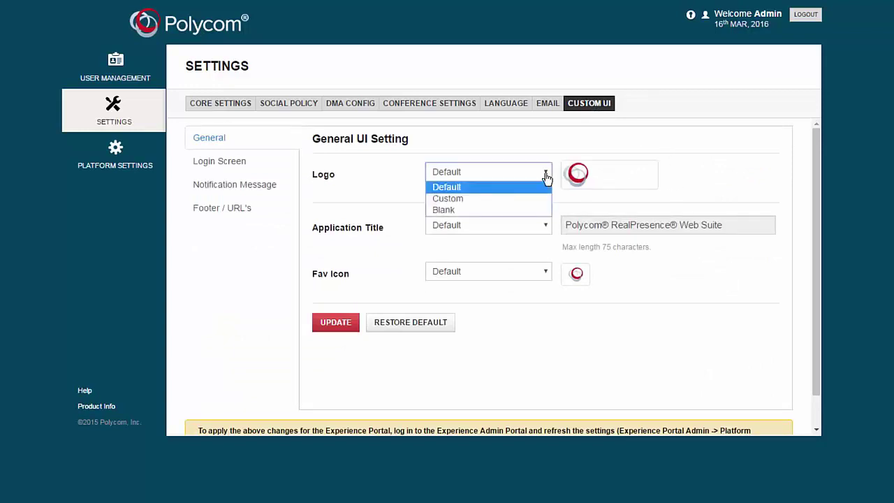
pyautogui.click(547, 176)
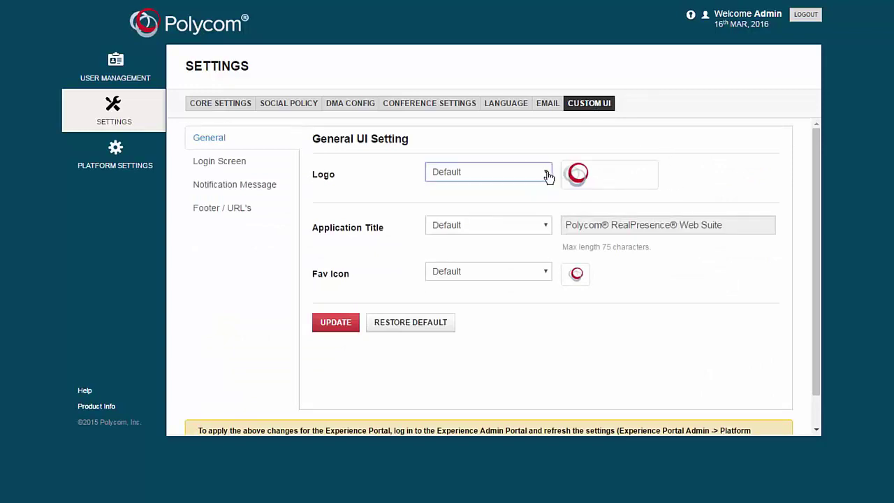
pyautogui.click(256, 186)
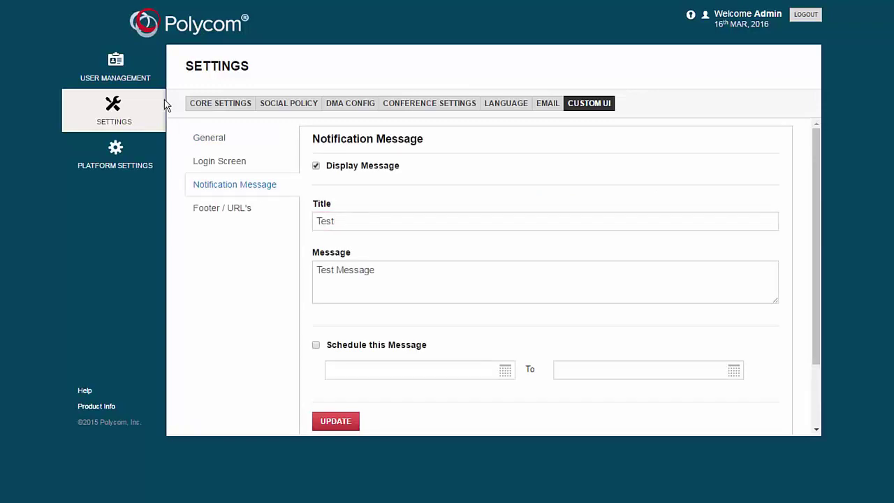
# Review the Platform date and time, Certificate and License pages.
pyautogui.click(119, 166)
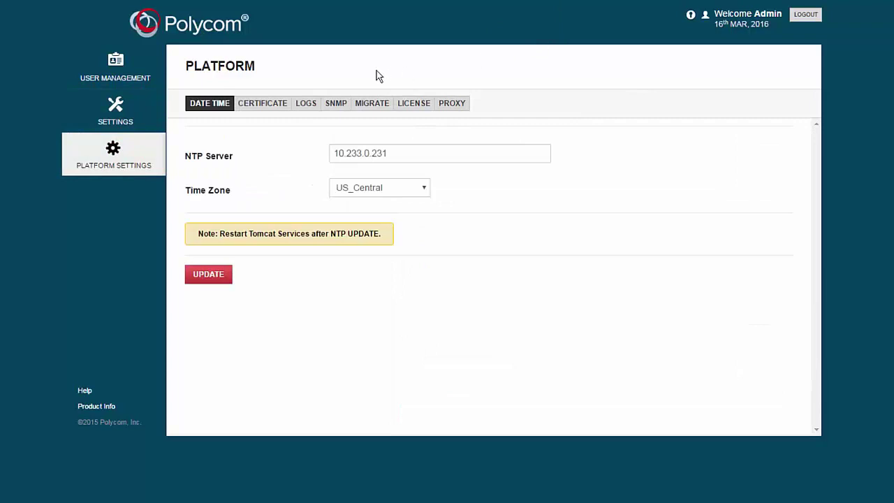
pyautogui.click(274, 107)
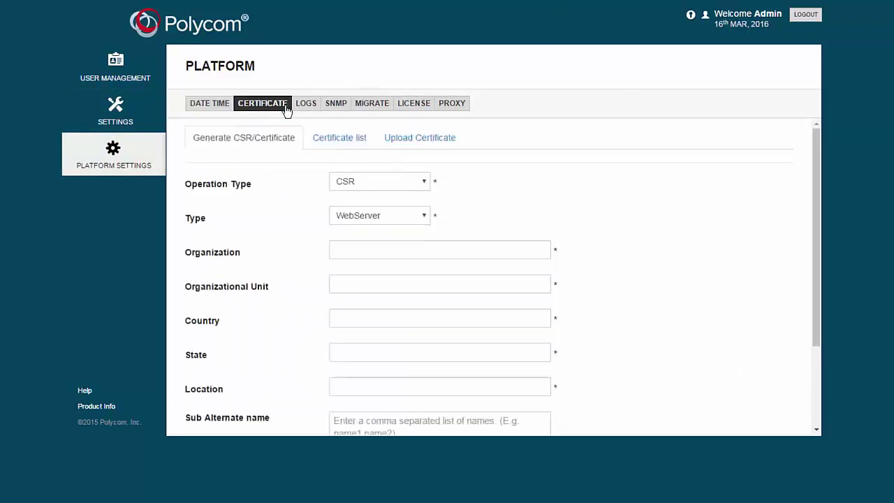
pyautogui.click(412, 106)
pyautogui.scroll(-1, 489, 190)
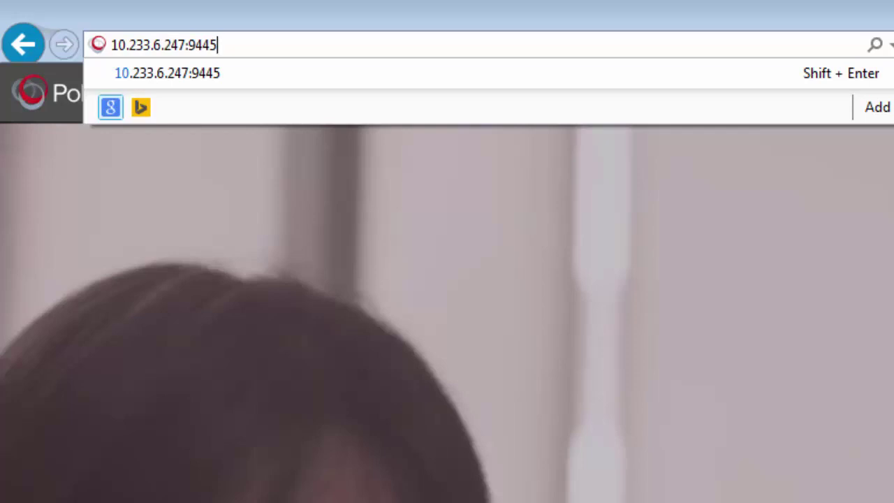
# Load the 10.233.6.247:9445 portal and sign in as admin.
pyautogui.press('Return')
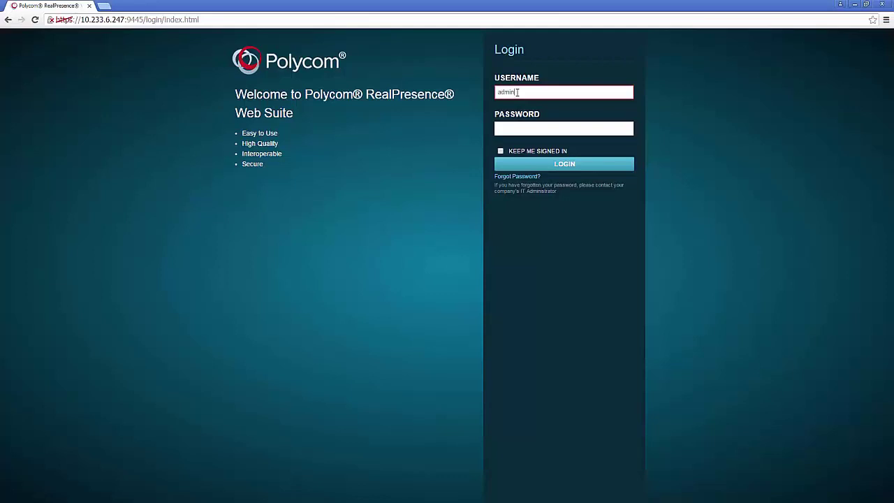
pyautogui.click(517, 91)
pyautogui.write('admin')
pyautogui.press('Tab')
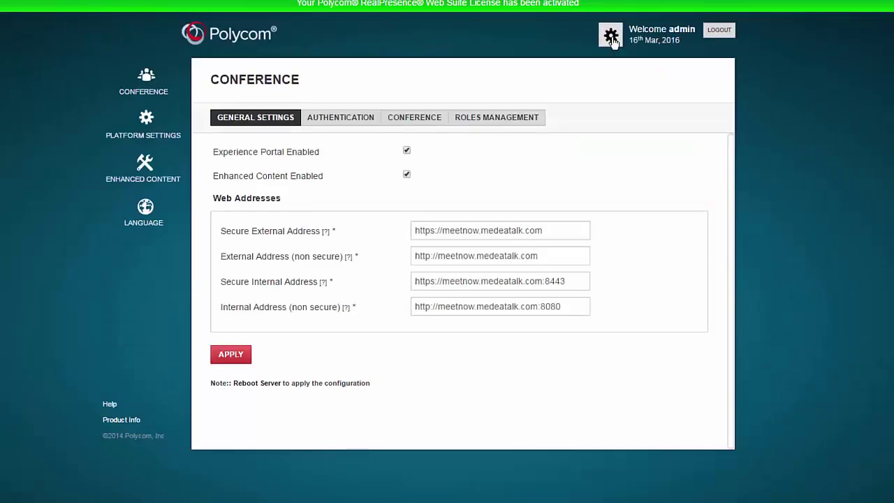
# Open the Administrators list and start then cancel adding a new administrator.
pyautogui.click(612, 40)
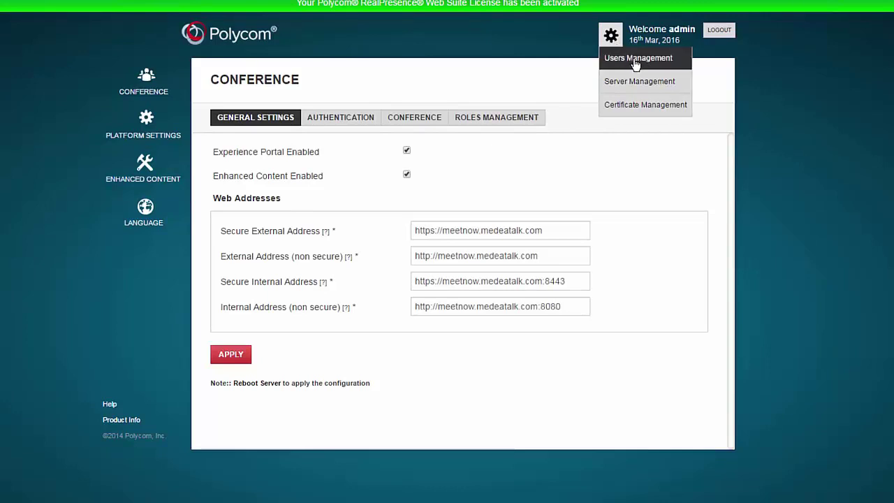
pyautogui.click(636, 61)
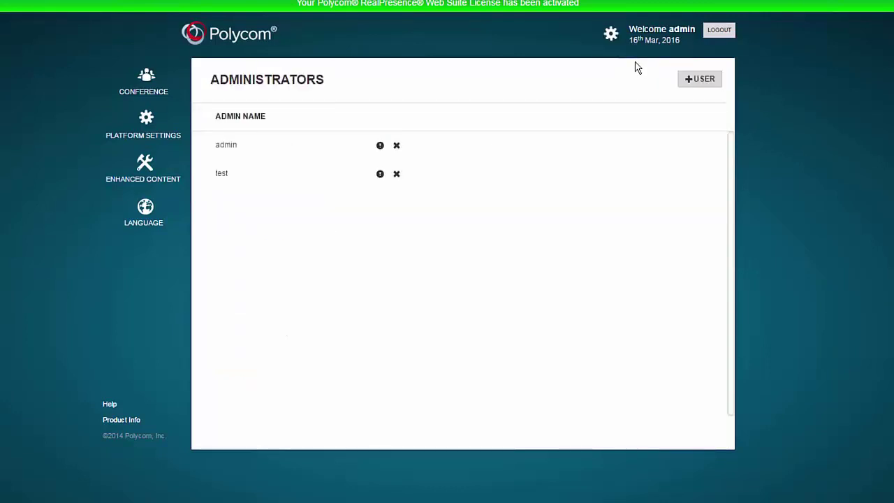
pyautogui.click(698, 82)
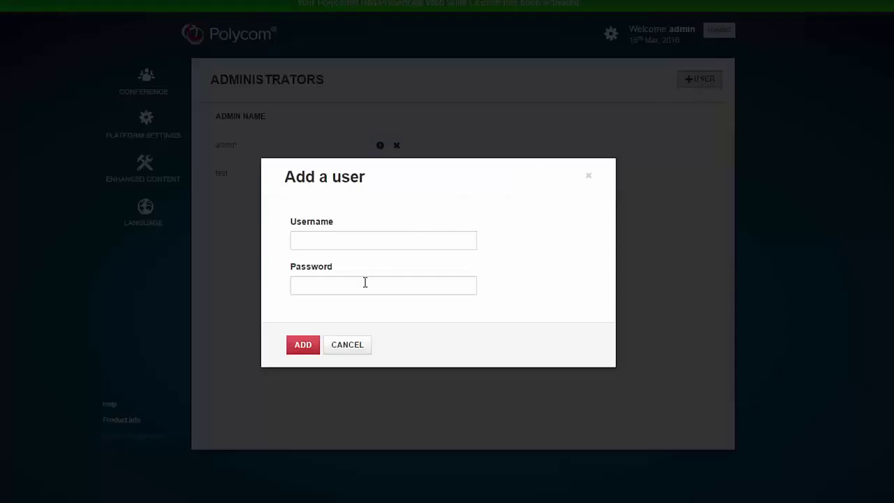
pyautogui.click(349, 347)
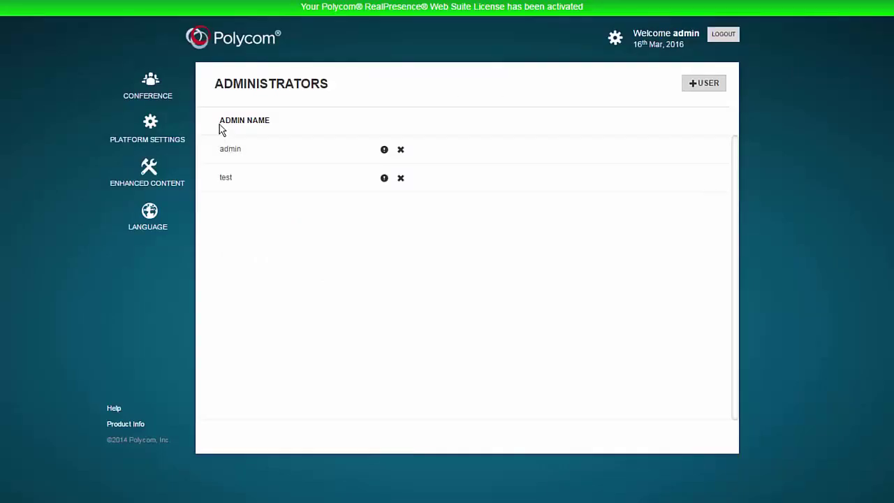
# Go from Conference settings through Roles Management to the Roles Assignment page.
pyautogui.click(167, 95)
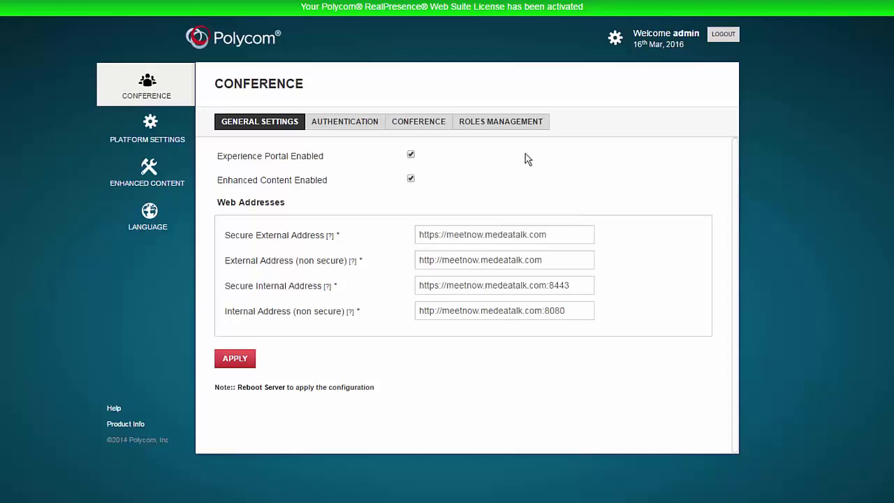
pyautogui.click(507, 128)
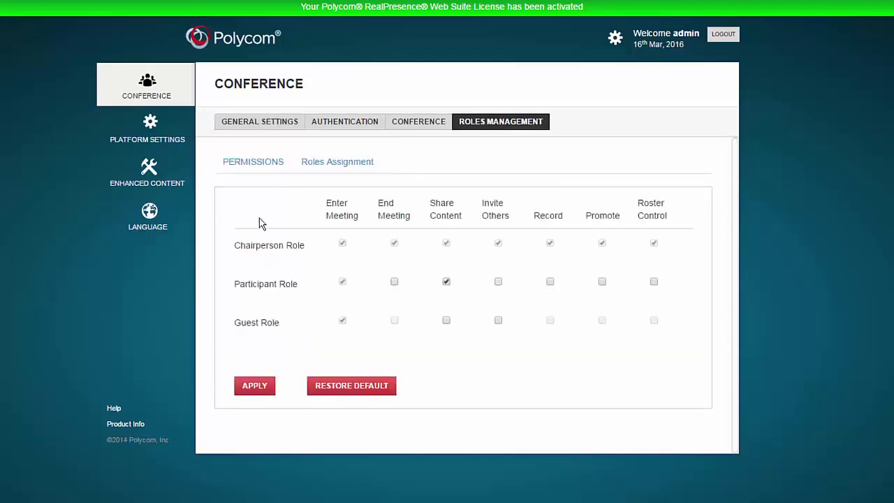
pyautogui.click(311, 168)
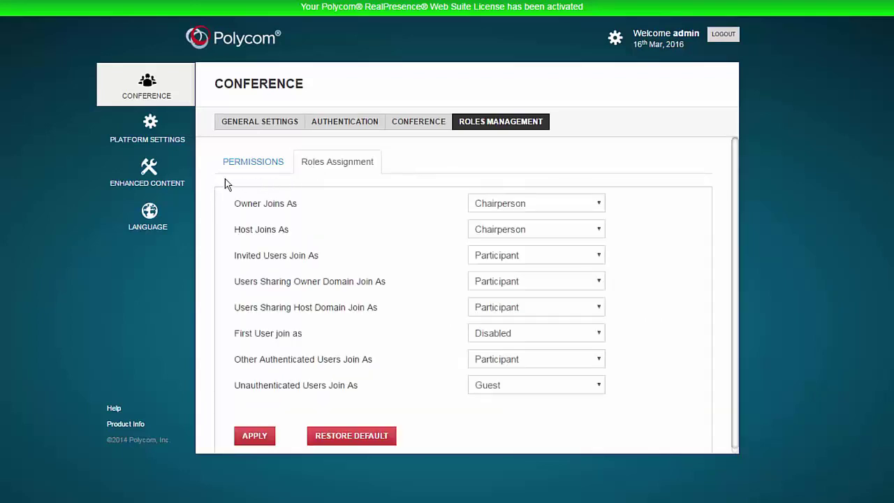
# Step through Platform Settings' IP Configuration, Logs and Restart tabs.
pyautogui.click(178, 137)
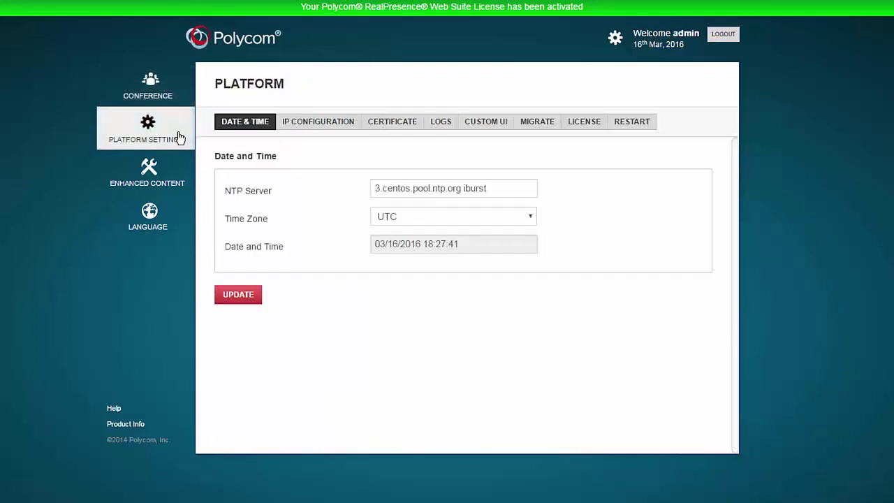
pyautogui.click(301, 125)
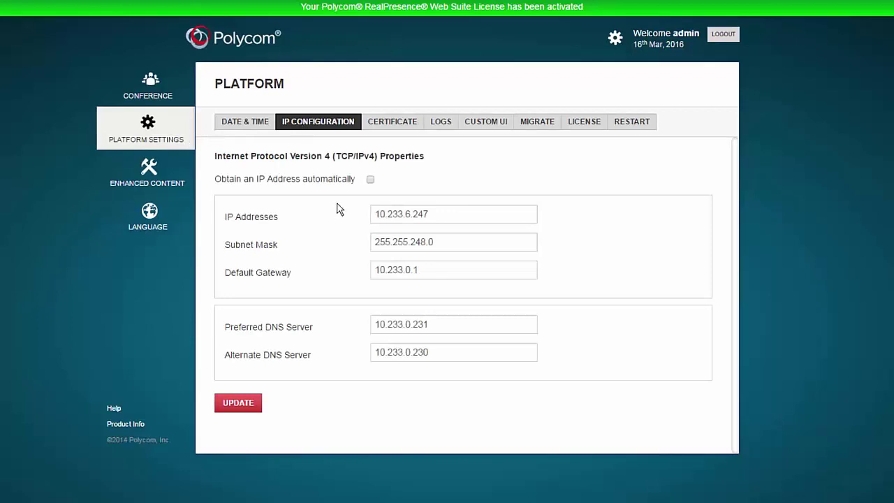
pyautogui.click(447, 126)
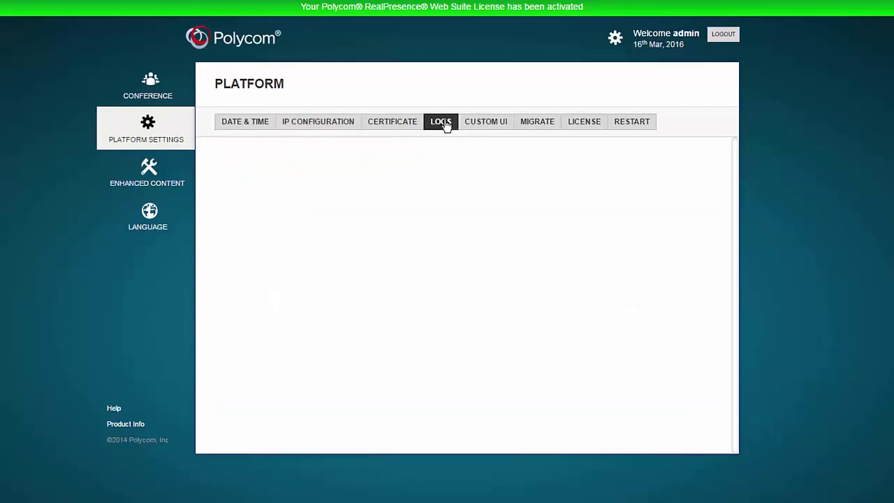
pyautogui.click(631, 126)
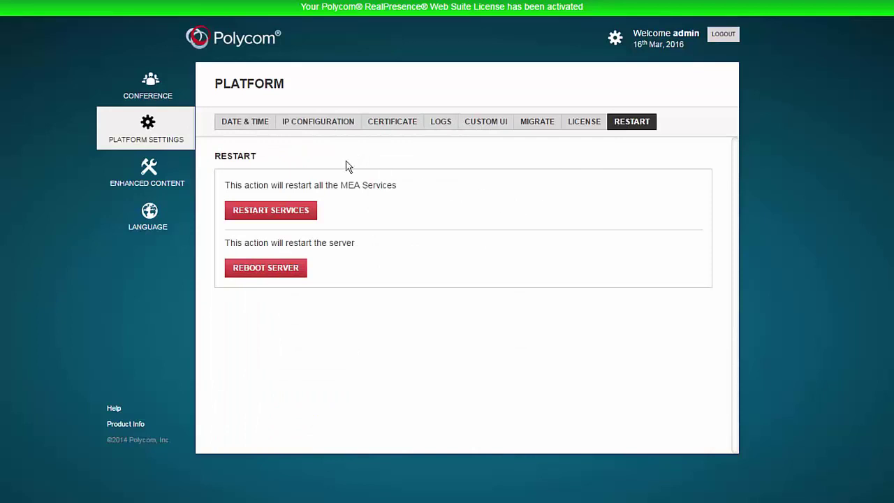
# View Enhanced Content storage limits (50MB per meeting, 10MB files), then select the browser address.
pyautogui.click(164, 174)
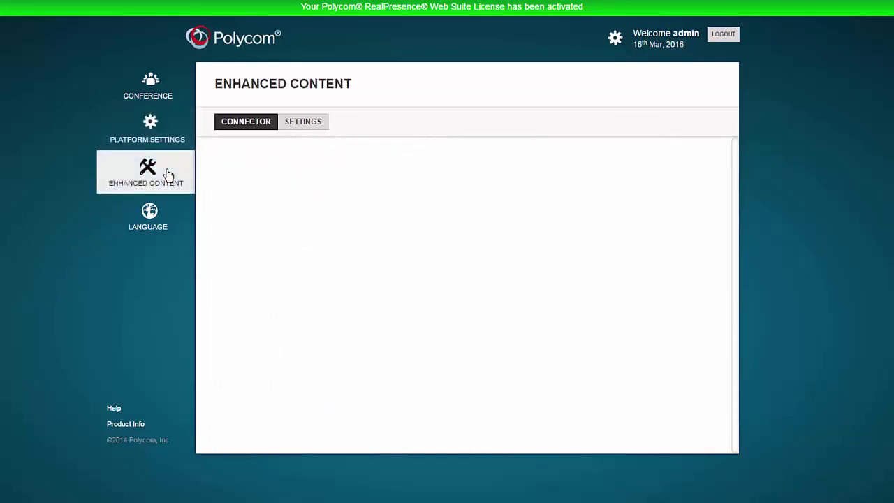
pyautogui.click(302, 123)
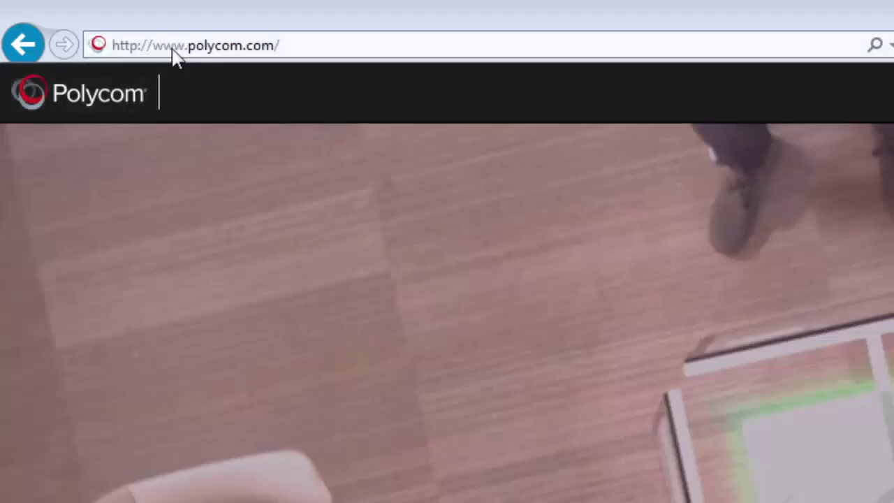
pyautogui.click(173, 48)
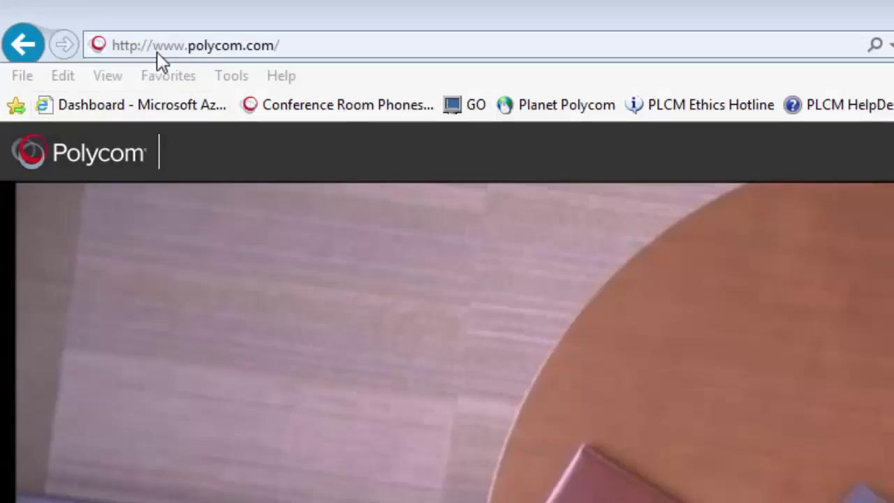
# Enter meetme.polycom.com in Internet Explorer's address bar using the autocomplete suggestion.
pyautogui.click(158, 45)
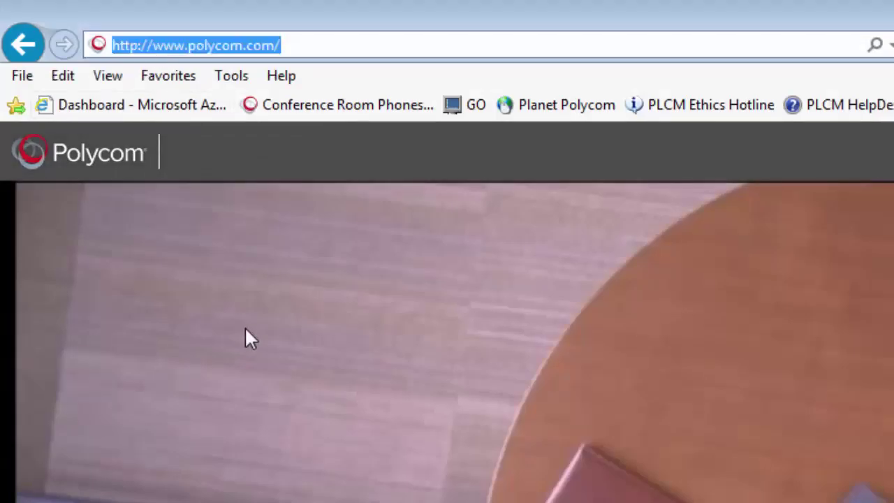
pyautogui.write('meetme')
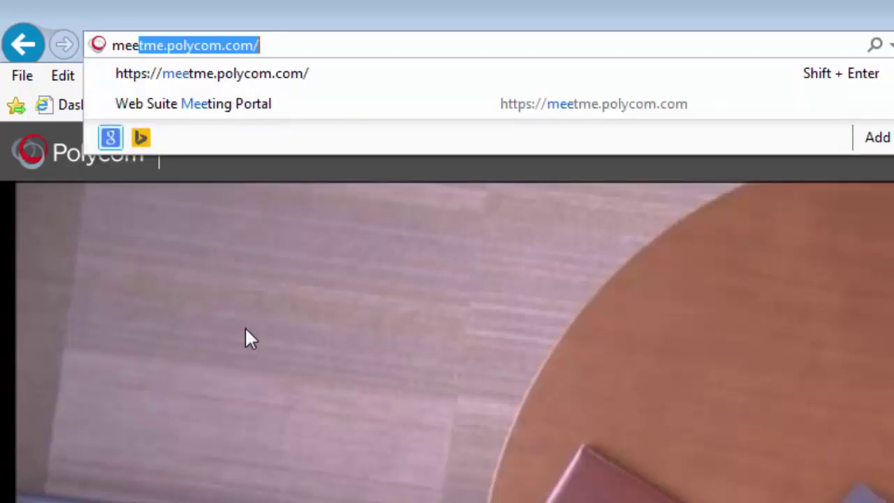
pyautogui.press('End')
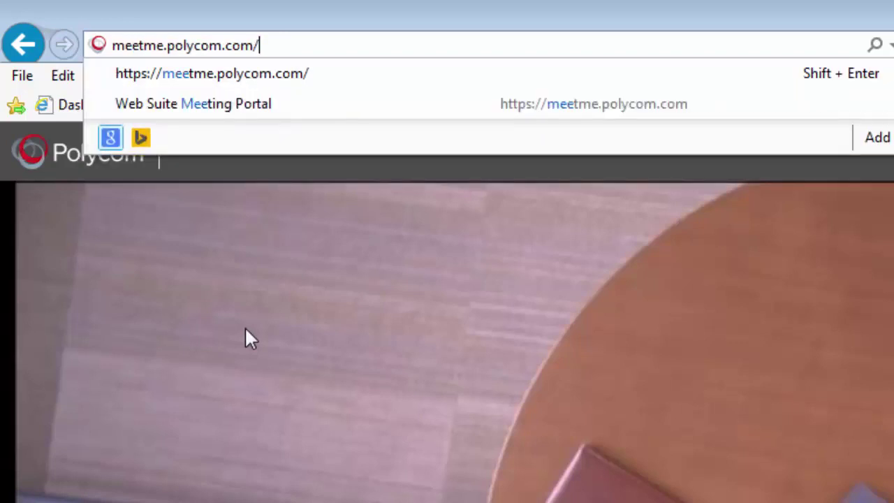